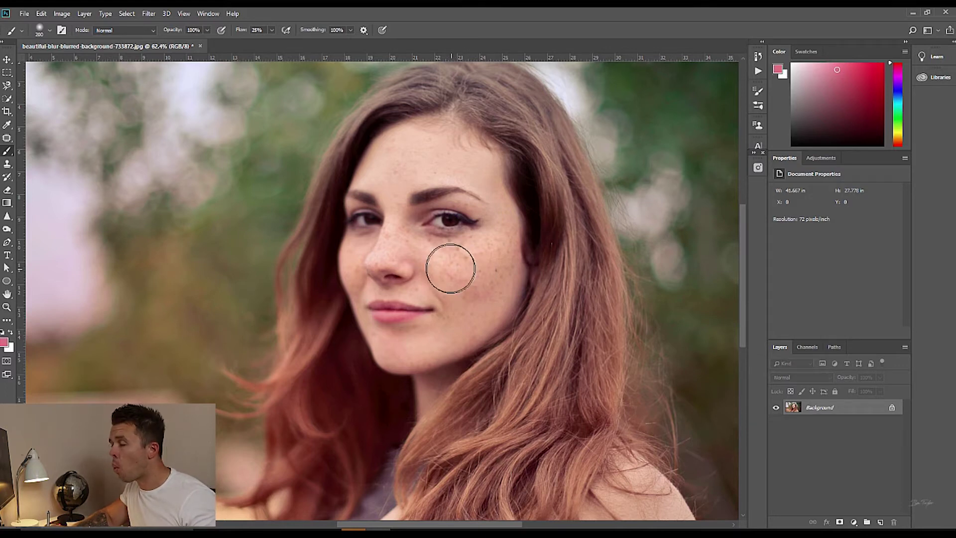
Scrubby-zoom onto the woman's freckled cheek to inspect how soft the detail is
{"action": "key", "text": "ctrl+space"}
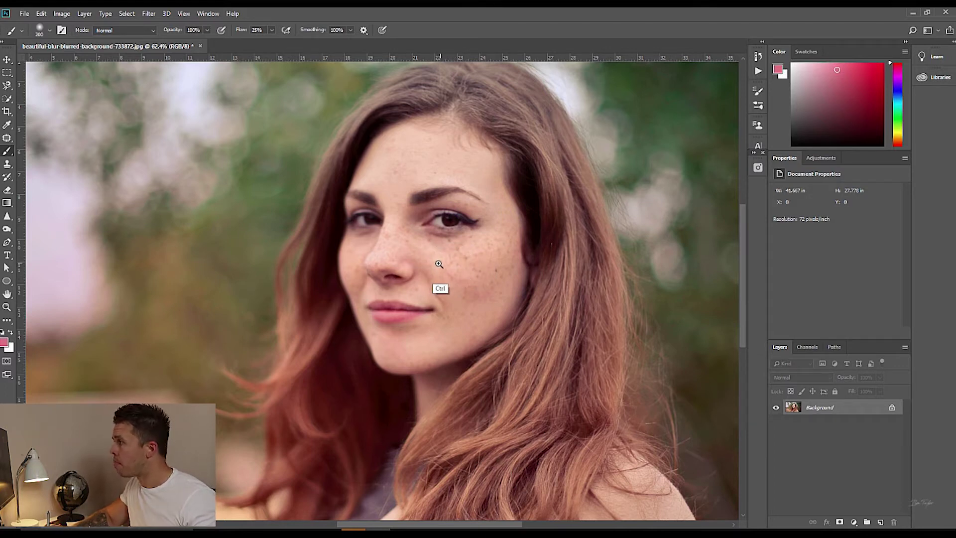
{"action": "left_click_drag", "start_coordinate": [433, 269], "coordinate": [454, 271]}
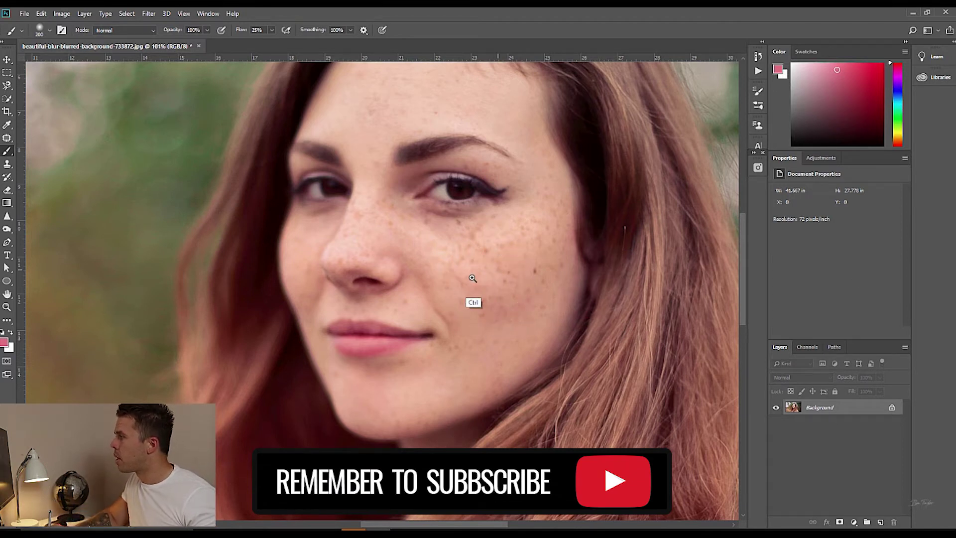
Zoom back out over the portrait and duplicate the Background layer as Layer 1
{"action": "left_click_drag", "start_coordinate": [473, 279], "coordinate": [460, 282]}
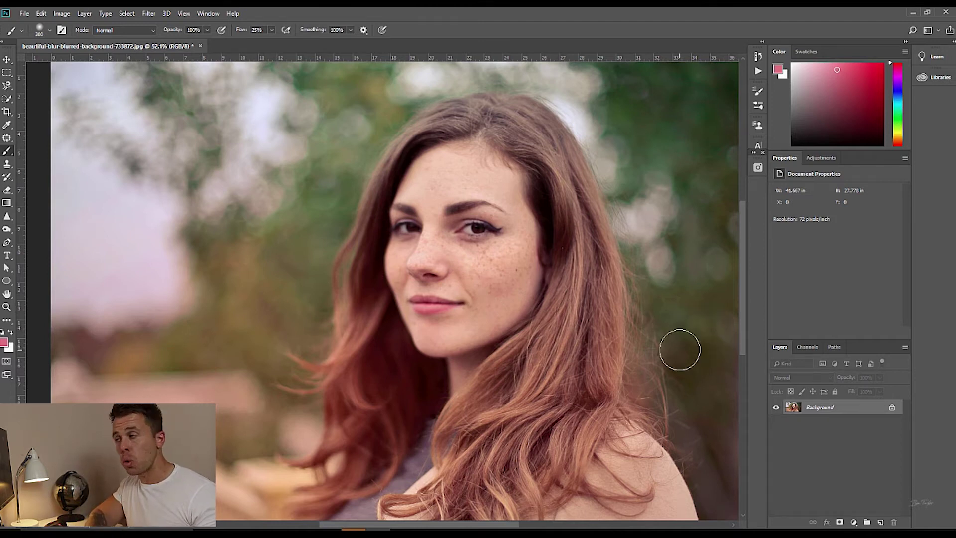
{"action": "key", "text": "ctrl+j"}
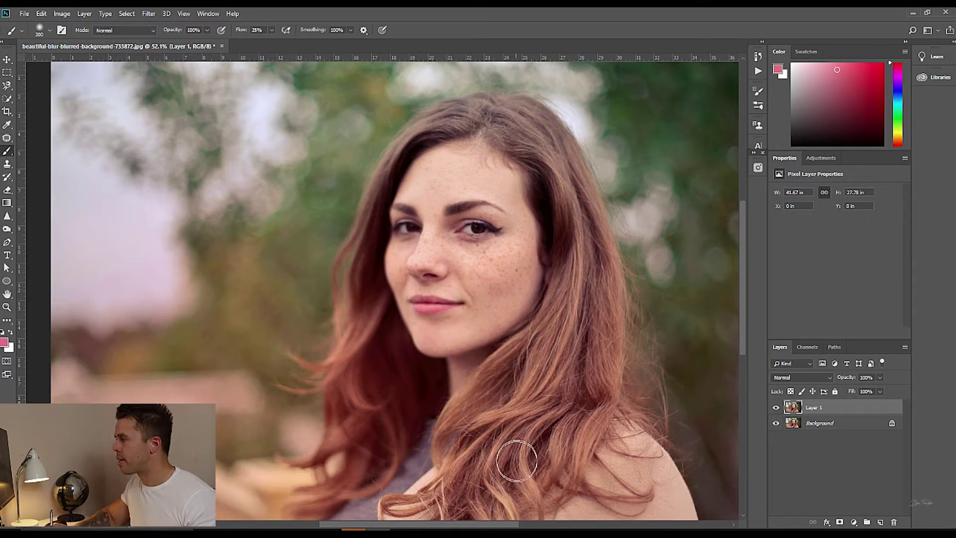
{"action": "scroll", "coordinate": [541, 379], "scroll_direction": "right", "scroll_amount": 2}
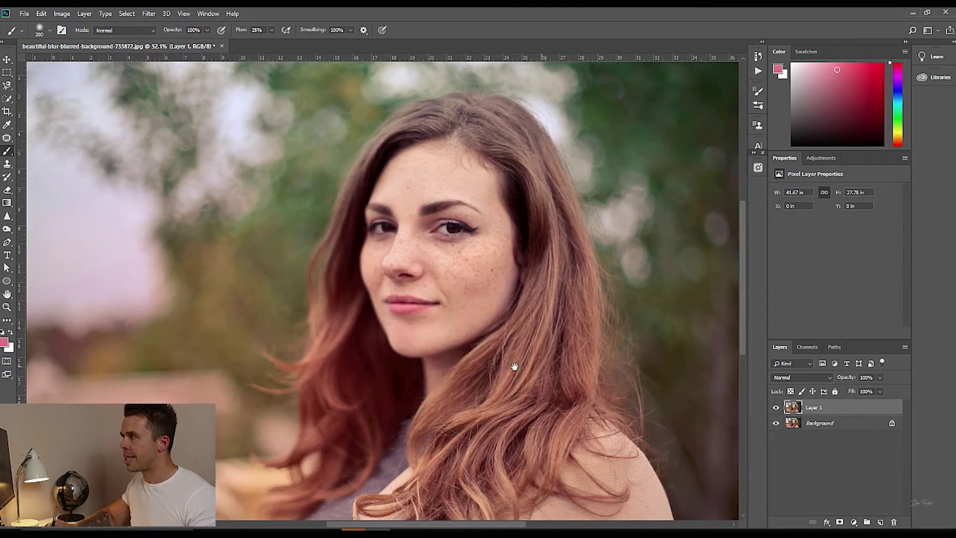
{"action": "scroll", "coordinate": [503, 359], "scroll_direction": "right", "scroll_amount": 1}
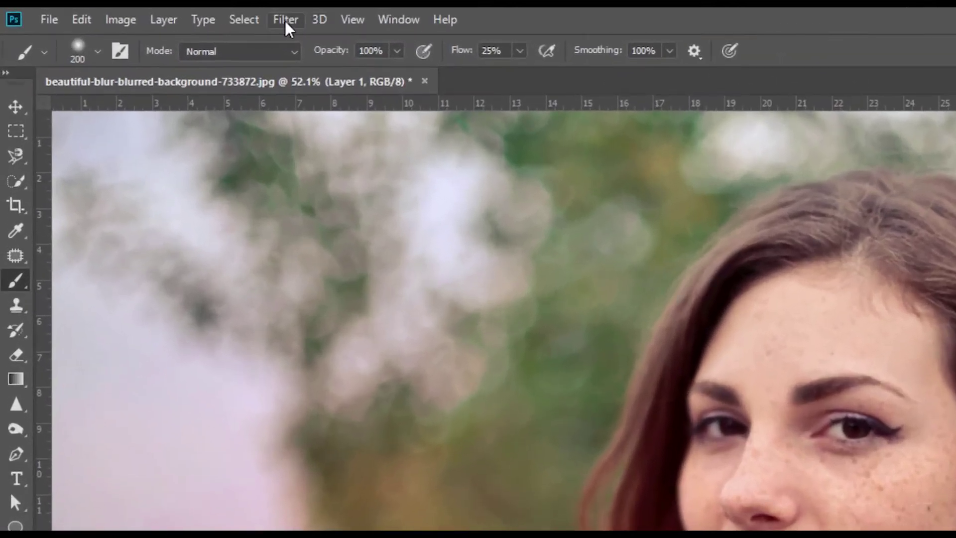
{"action": "left_click", "coordinate": [286, 21]}
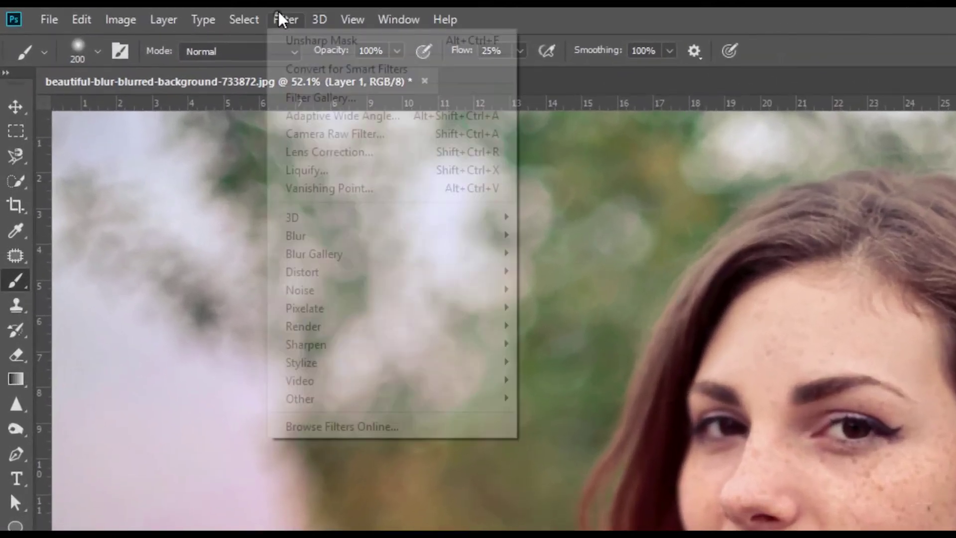
{"action": "mouse_move", "coordinate": [385, 316]}
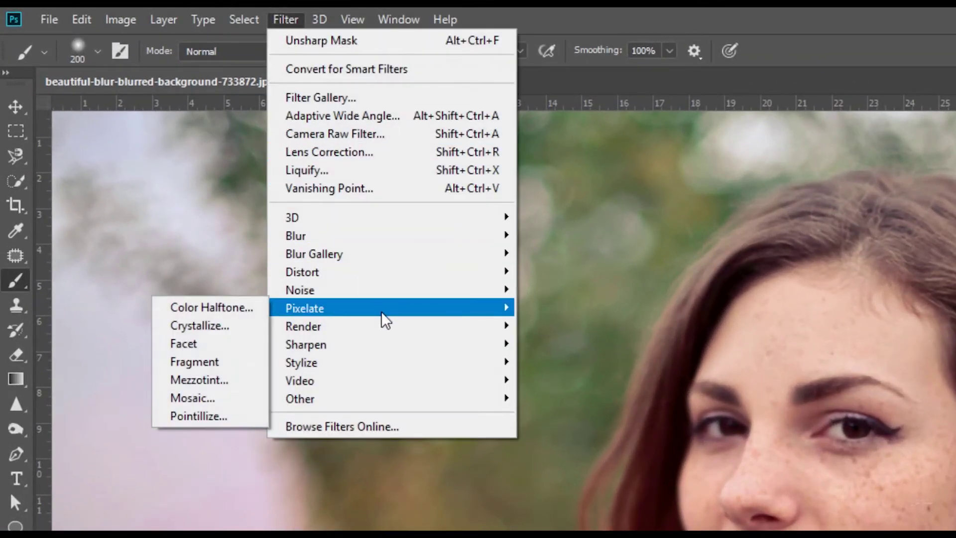
{"action": "left_click", "coordinate": [239, 399]}
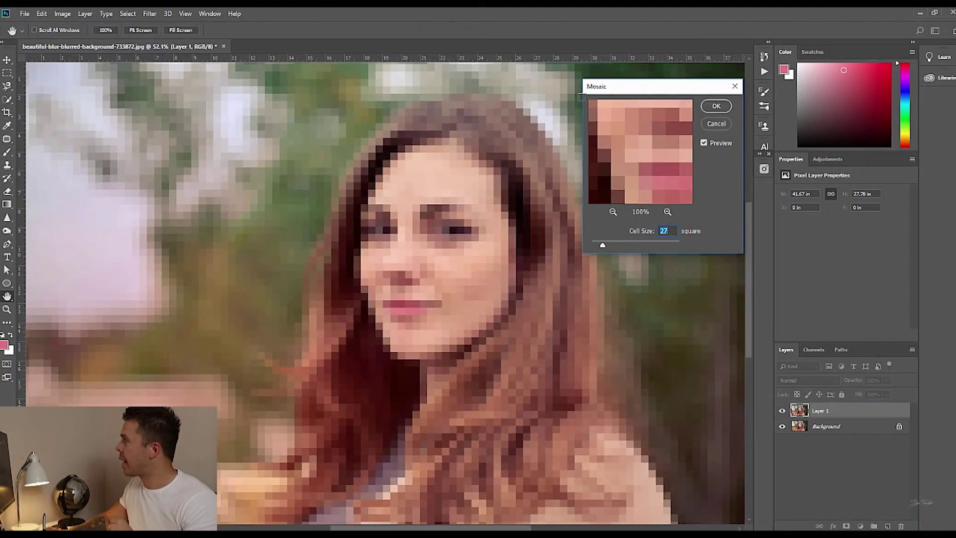
{"action": "left_click", "coordinate": [716, 107]}
{"action": "key", "text": "b"}
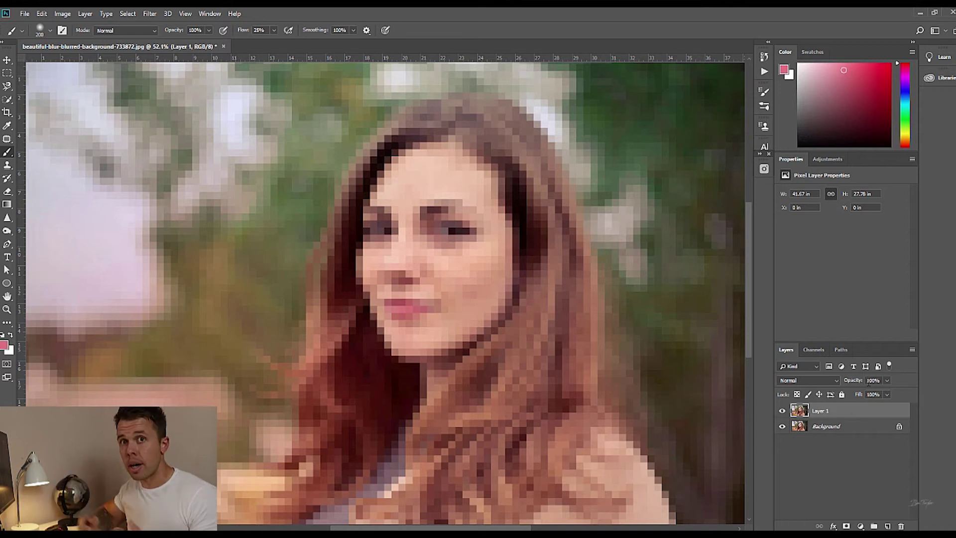
{"action": "key", "text": "ctrl+z"}
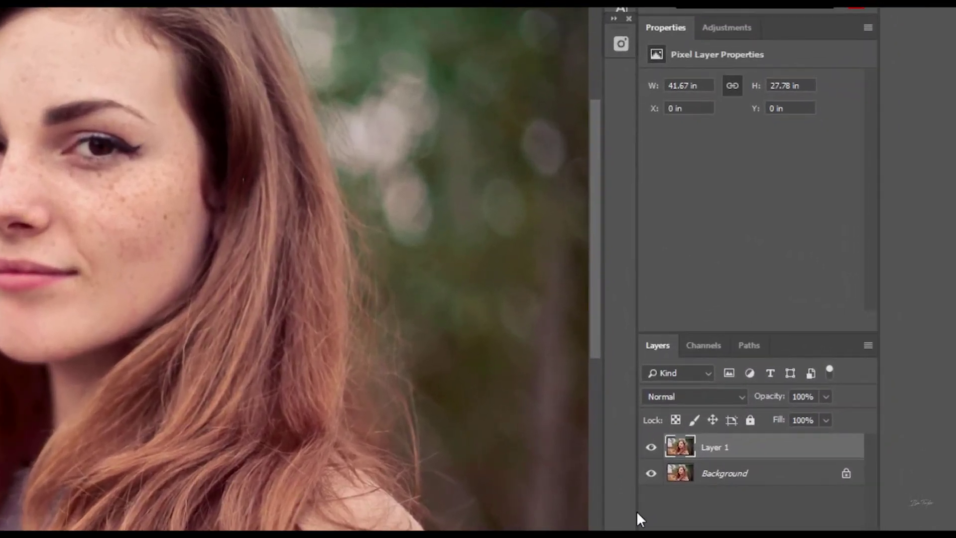
Convert Layer 1 to a smart object and apply Pixelate > Mosaic as a smart filter
{"action": "right_click", "coordinate": [762, 451]}
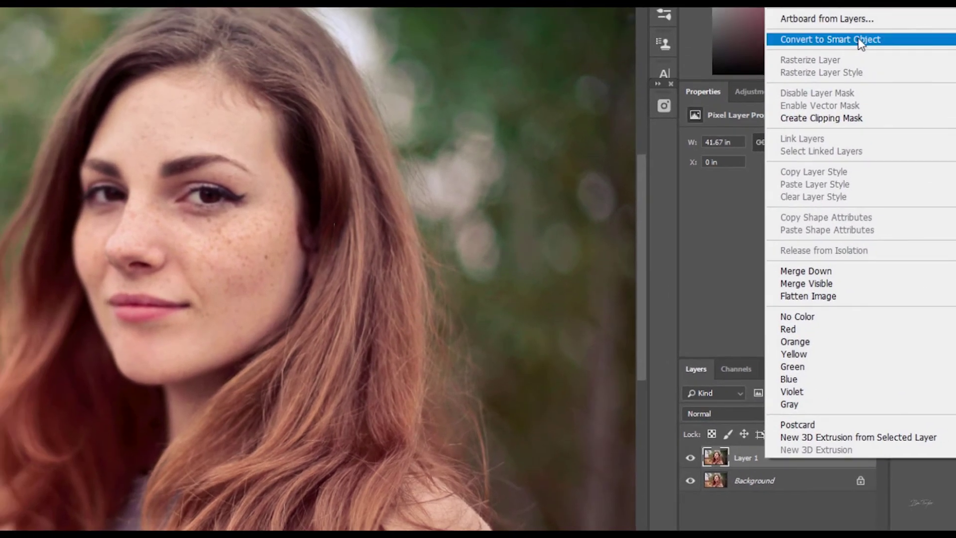
{"action": "left_click", "coordinate": [854, 2]}
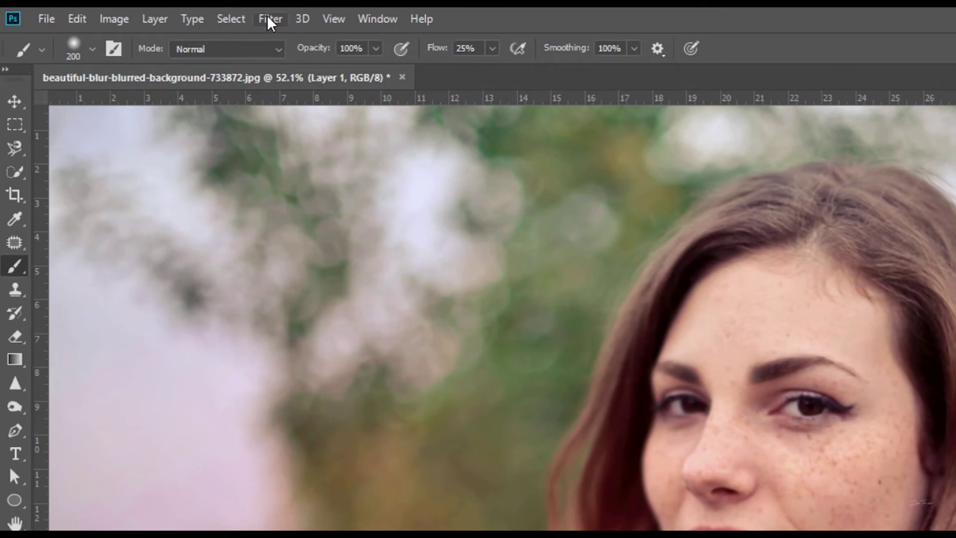
{"action": "left_click", "coordinate": [269, 20]}
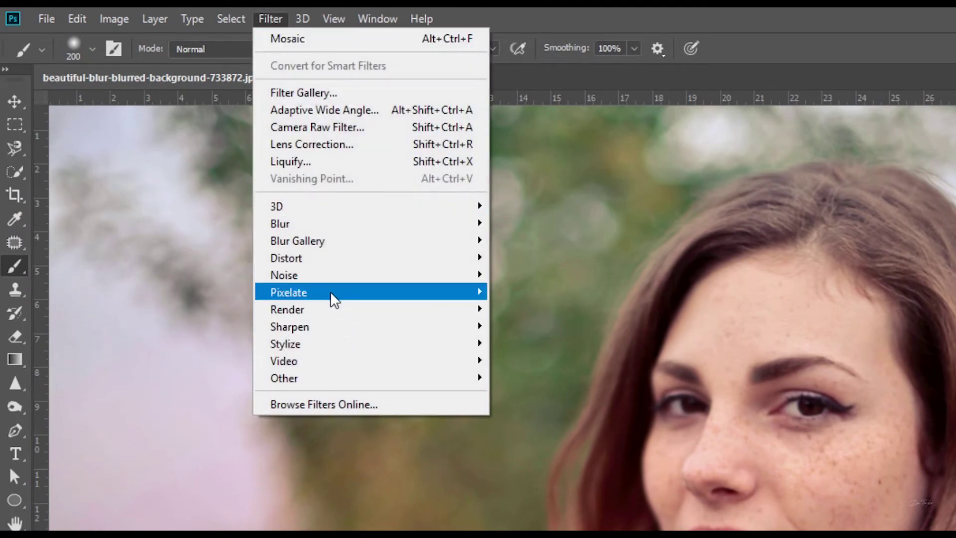
{"action": "mouse_move", "coordinate": [333, 300]}
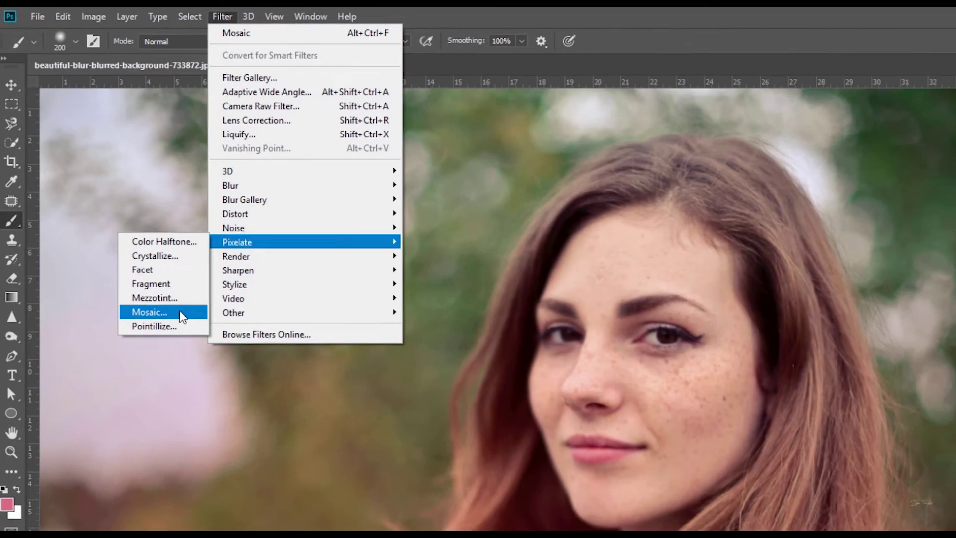
{"action": "left_click", "coordinate": [180, 312]}
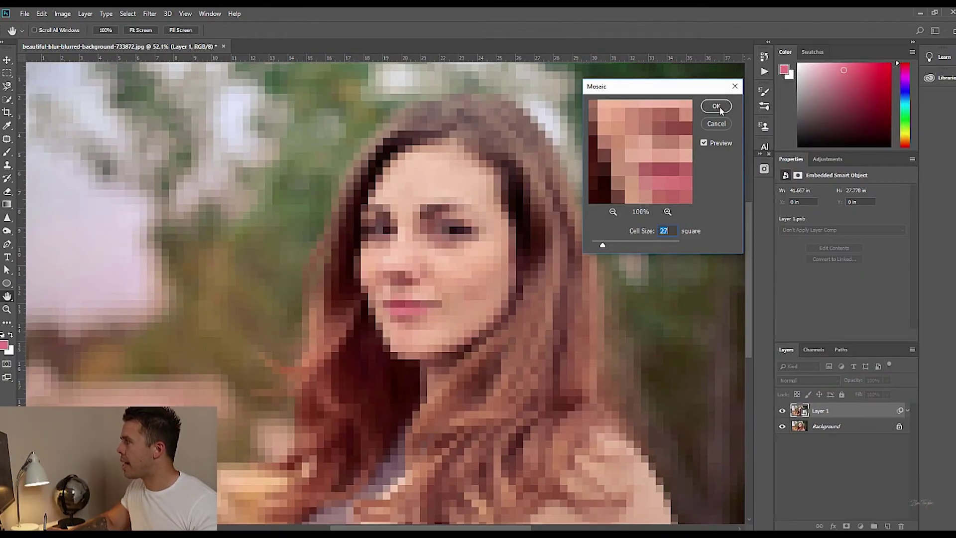
{"action": "left_click", "coordinate": [718, 107]}
{"action": "key", "text": "b"}
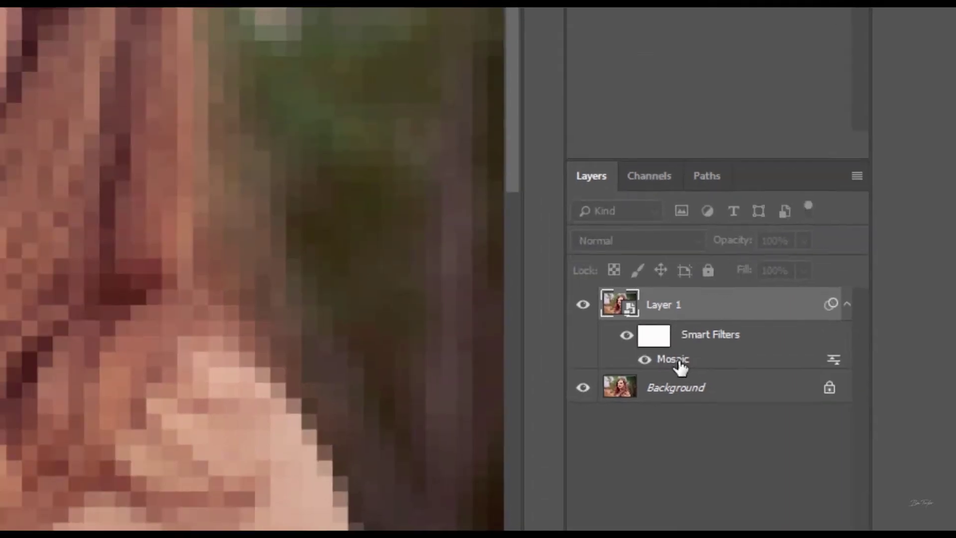
Reopen the Mosaic smart filter, try Cell Size 51, then cancel the change
{"action": "double_click", "coordinate": [623, 296]}
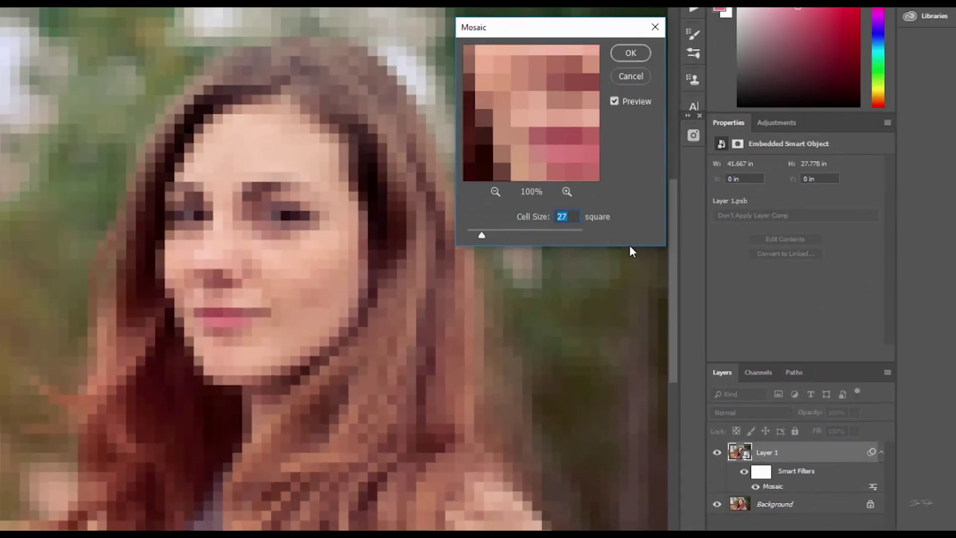
{"action": "mouse_move", "coordinate": [482, 234]}
{"action": "left_mouse_down"}
{"action": "mouse_move", "coordinate": [509, 235]}
{"action": "mouse_move", "coordinate": [479, 234]}
{"action": "left_mouse_up"}
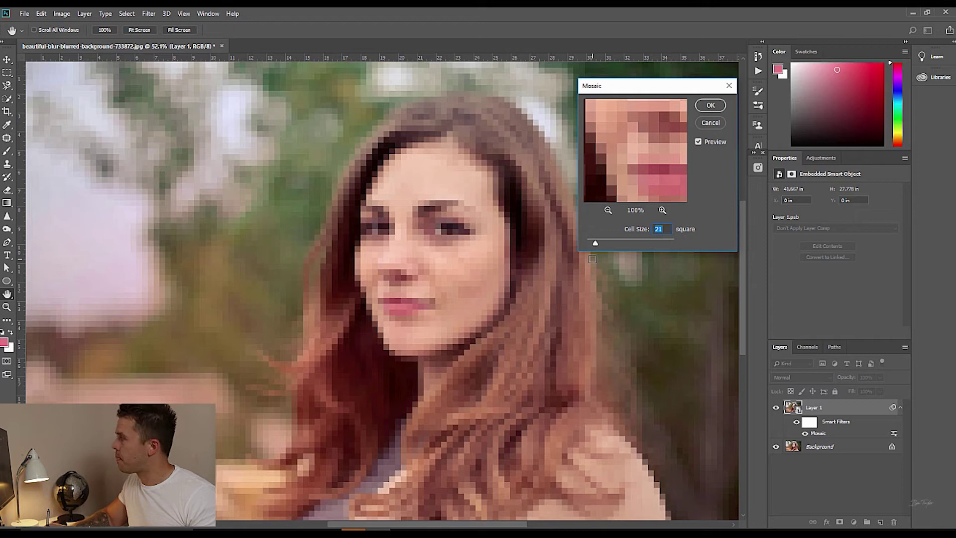
{"action": "left_click", "coordinate": [711, 123]}
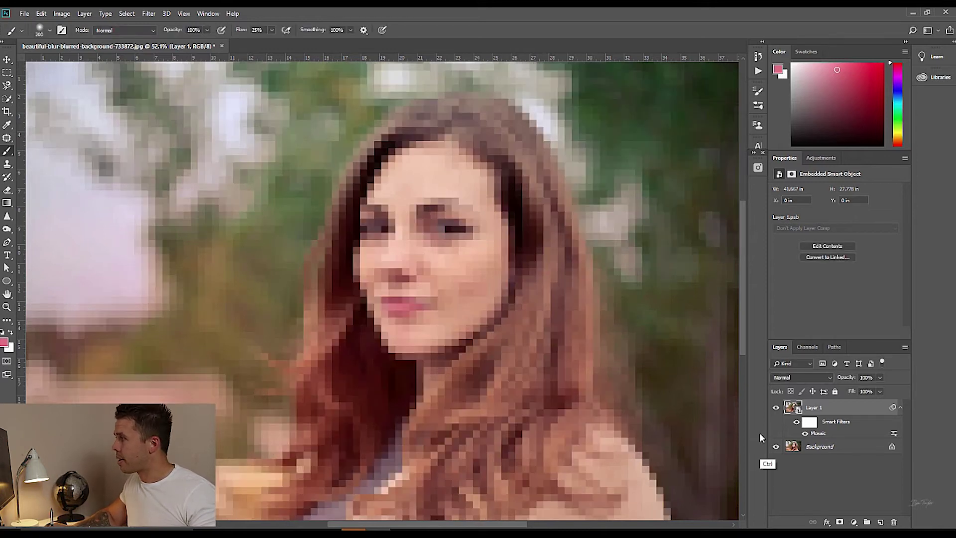
Undo the Mosaic filter and start Sharpen > Unsharp Mask with Amount dropped to 1%
{"action": "key", "text": "ctrl+z"}
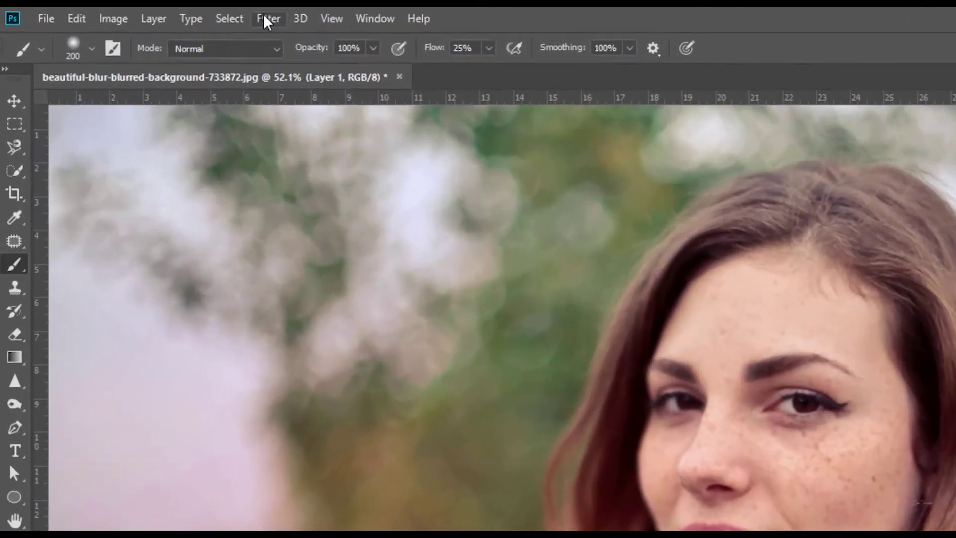
{"action": "left_click", "coordinate": [149, 13]}
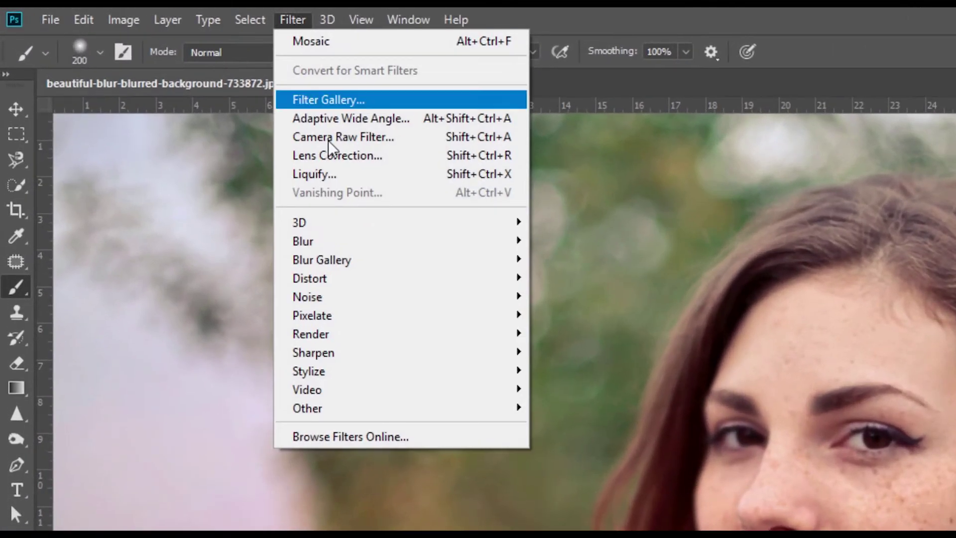
{"action": "mouse_move", "coordinate": [314, 358]}
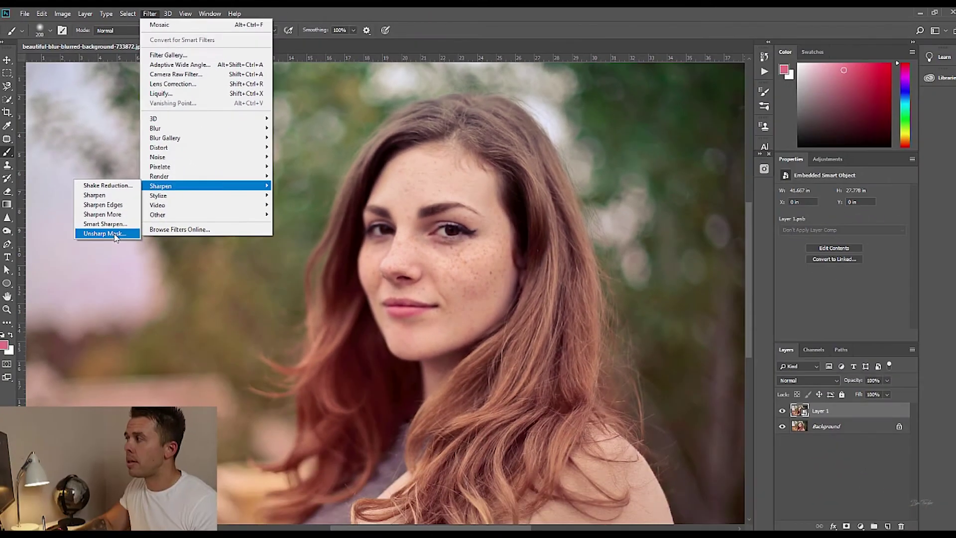
{"action": "left_click", "coordinate": [115, 234]}
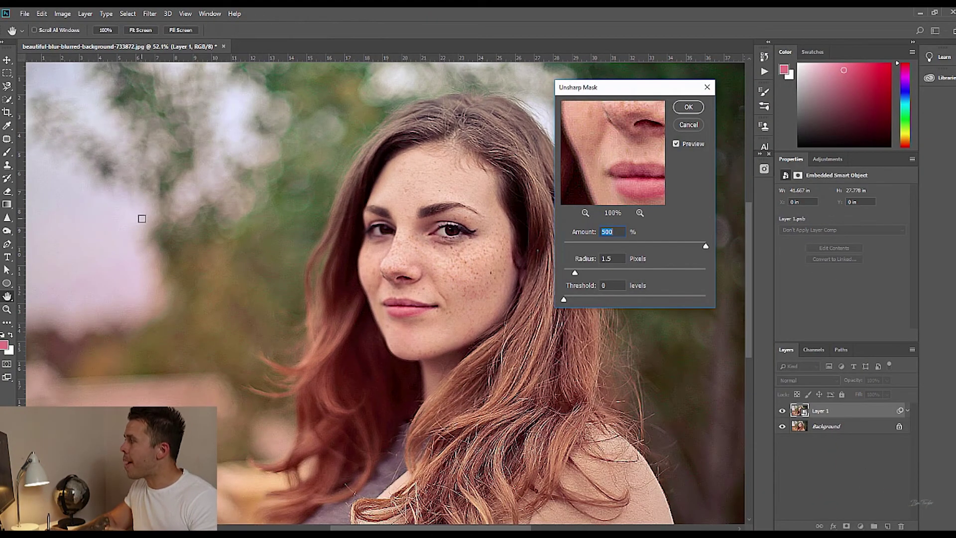
{"action": "left_click_drag", "start_coordinate": [706, 246], "coordinate": [540, 275]}
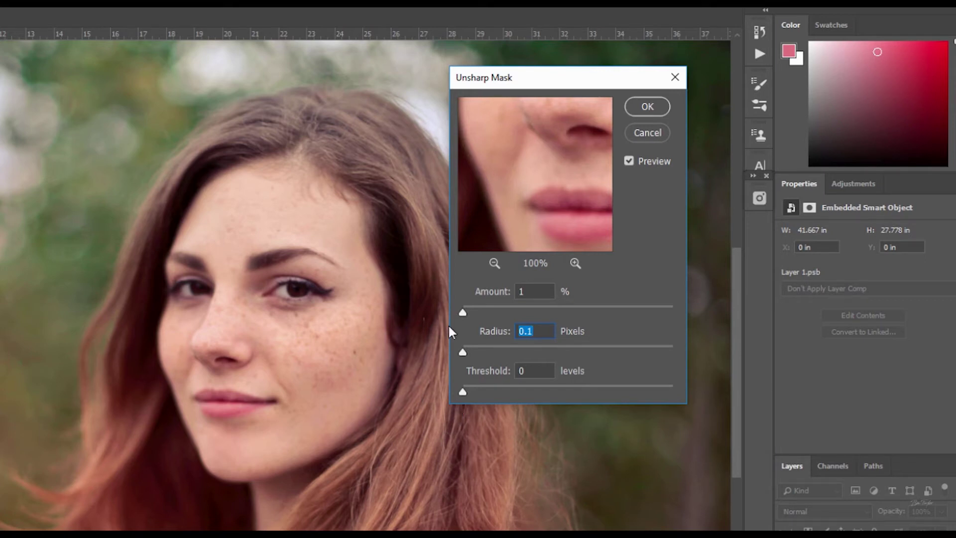
Raise Amount to 500%, zoom the canvas onto the cheek, and set Radius to 1.1 pixels
{"action": "left_click_drag", "start_coordinate": [462, 312], "coordinate": [692, 306]}
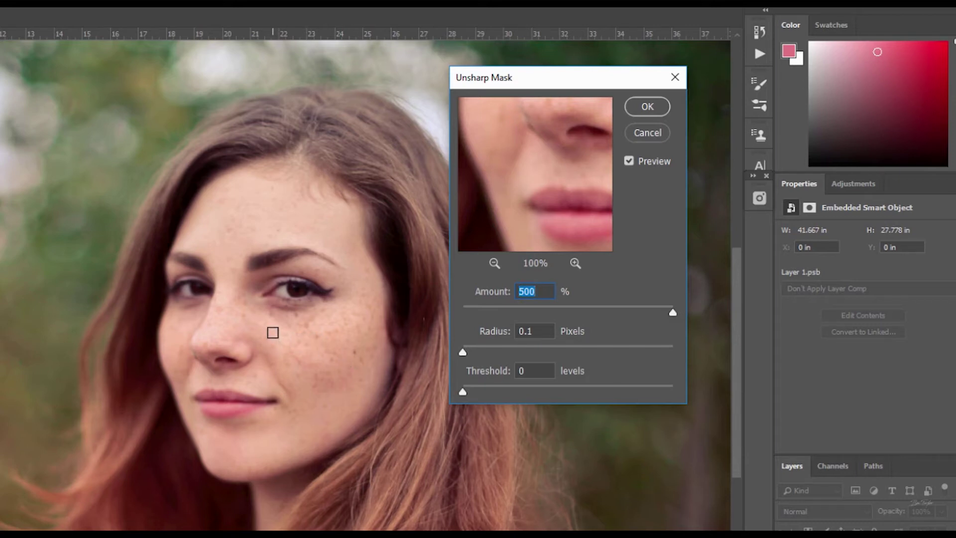
{"action": "key", "text": "ctrl"}
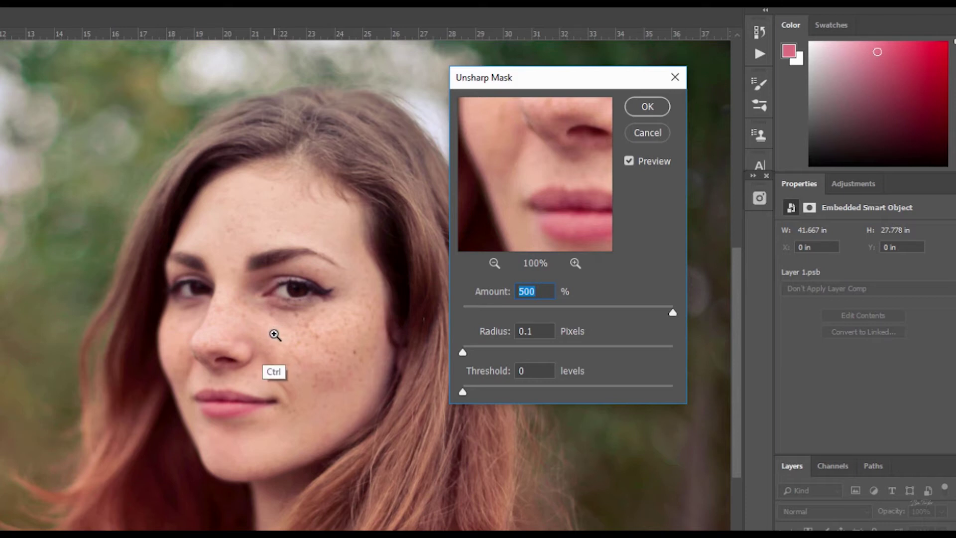
{"action": "left_click", "coordinate": [275, 335], "text": "ctrl"}
{"action": "left_click", "coordinate": [321, 324], "text": "ctrl"}
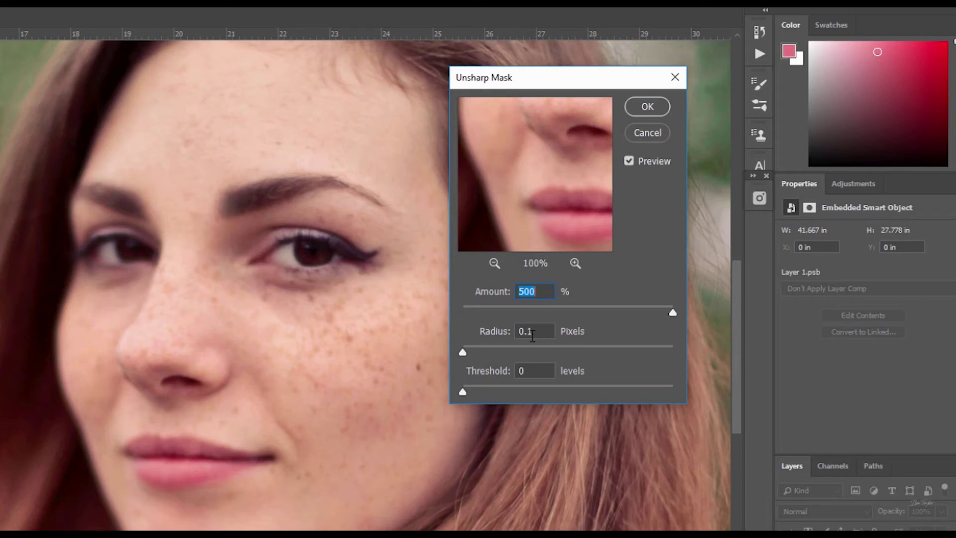
{"action": "left_click_drag", "start_coordinate": [463, 353], "coordinate": [475, 352]}
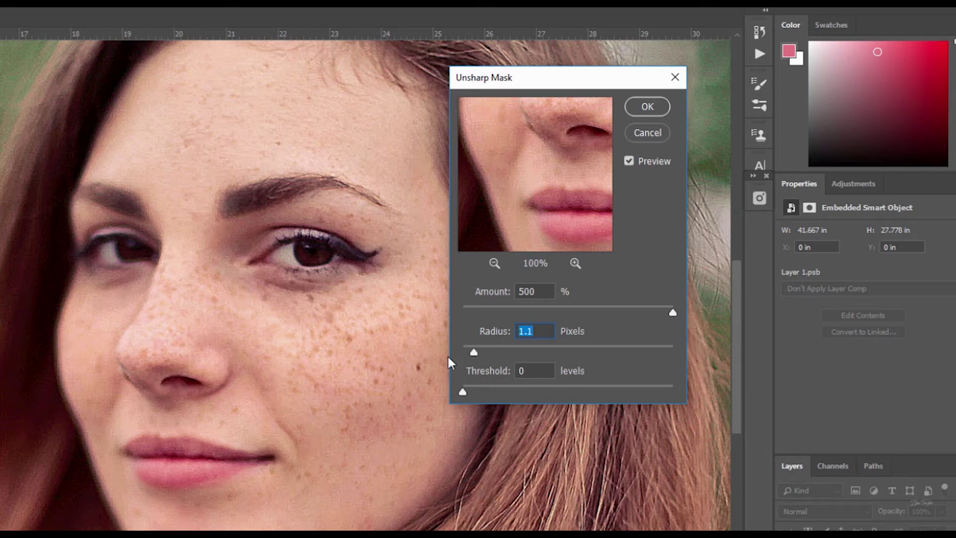
Test radius values, settle near 1.5 pixels, try Threshold 30, return it to 0, and apply
{"action": "left_click_drag", "start_coordinate": [474, 352], "coordinate": [478, 348]}
{"action": "left_click_drag", "start_coordinate": [477, 352], "coordinate": [507, 357]}
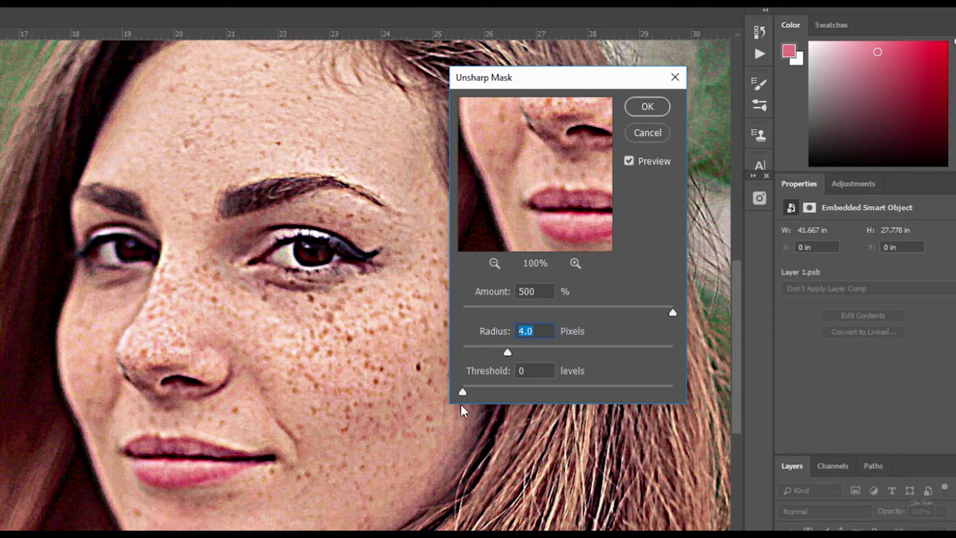
{"action": "left_click_drag", "start_coordinate": [507, 352], "coordinate": [478, 350]}
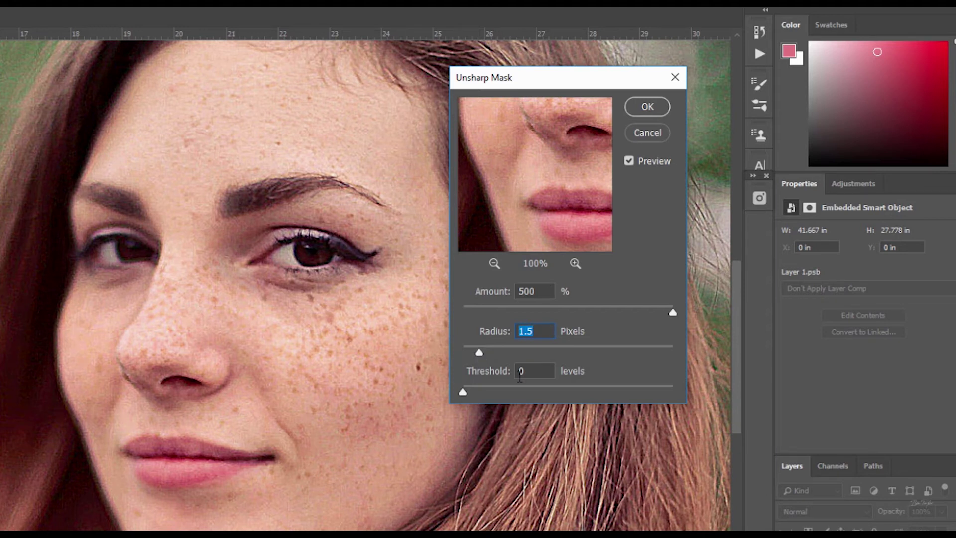
{"action": "left_click_drag", "start_coordinate": [463, 391], "coordinate": [498, 386]}
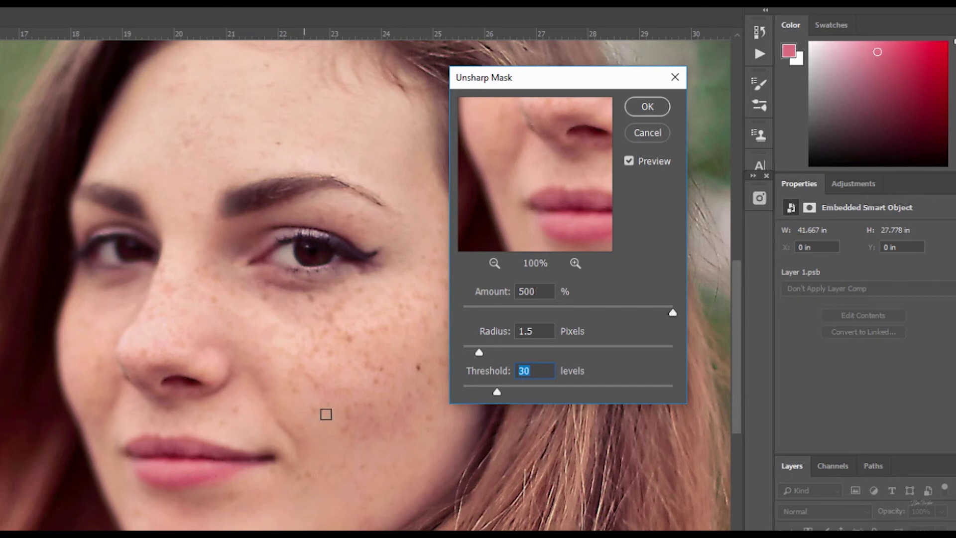
{"action": "left_click_drag", "start_coordinate": [480, 392], "coordinate": [450, 392]}
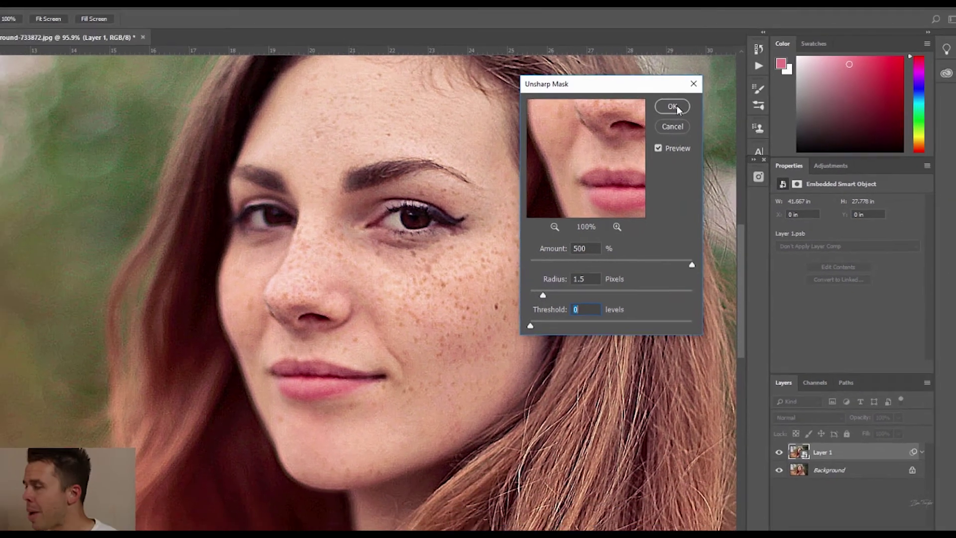
{"action": "left_click", "coordinate": [649, 106]}
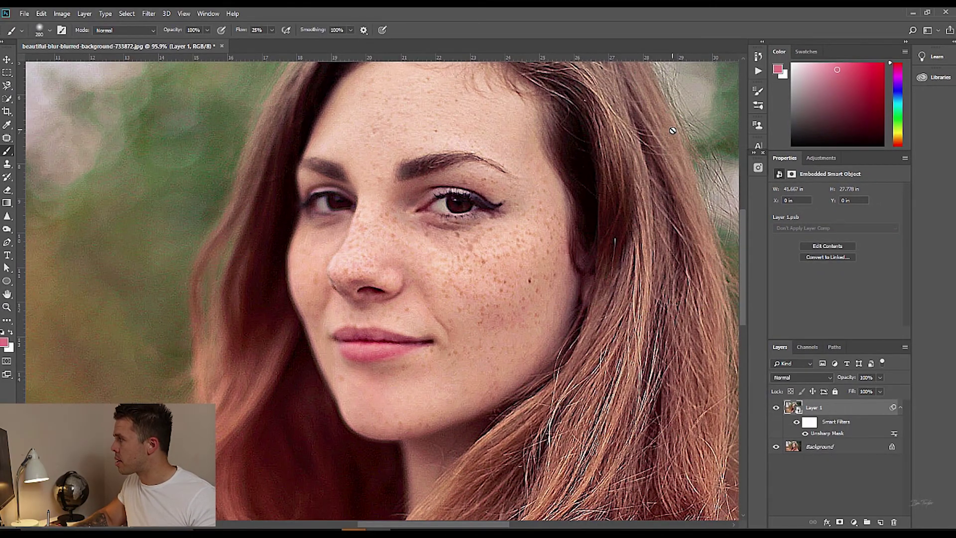
Zoom out and toggle Layer 1's visibility to compare the sharpened and original portrait
{"action": "key", "text": "ctrl+space"}
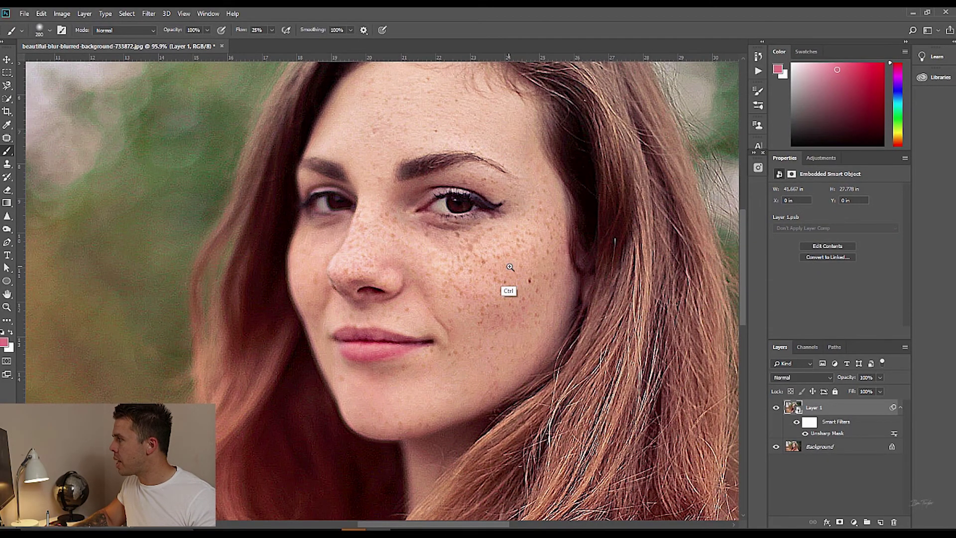
{"action": "left_click_drag", "start_coordinate": [508, 265], "coordinate": [484, 267]}
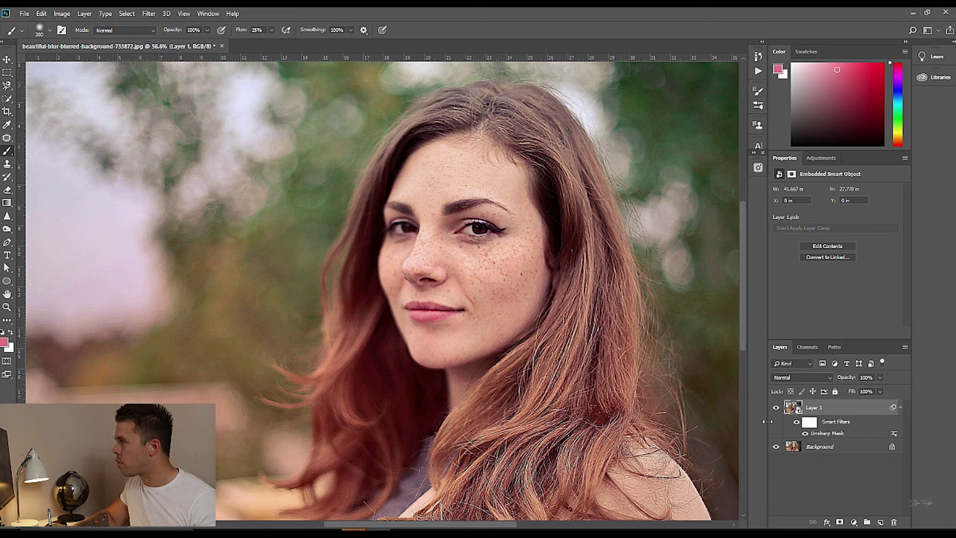
{"action": "left_click", "coordinate": [776, 408]}
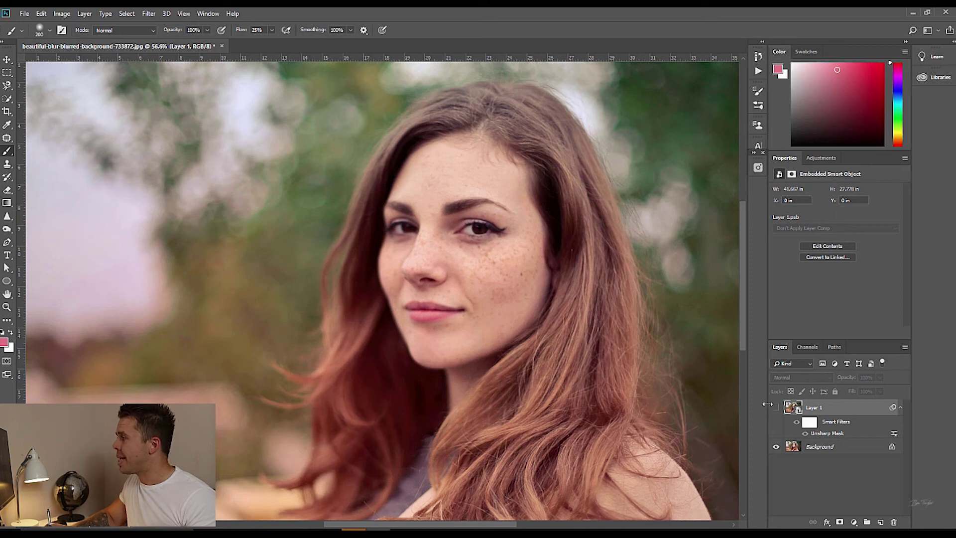
{"action": "left_click", "coordinate": [776, 408]}
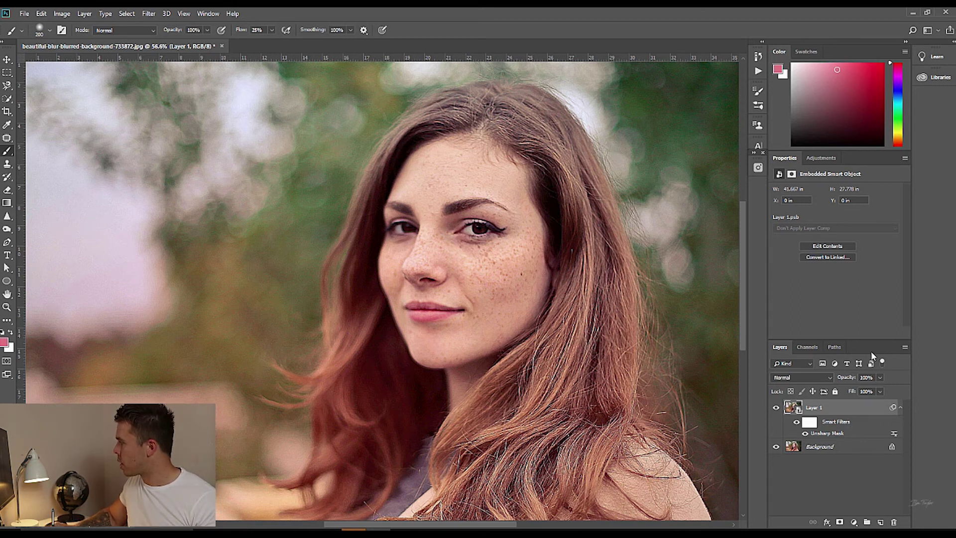
Invert the Unsharp Mask filter mask to black and switch to the Brush tool
{"action": "left_click", "coordinate": [809, 423]}
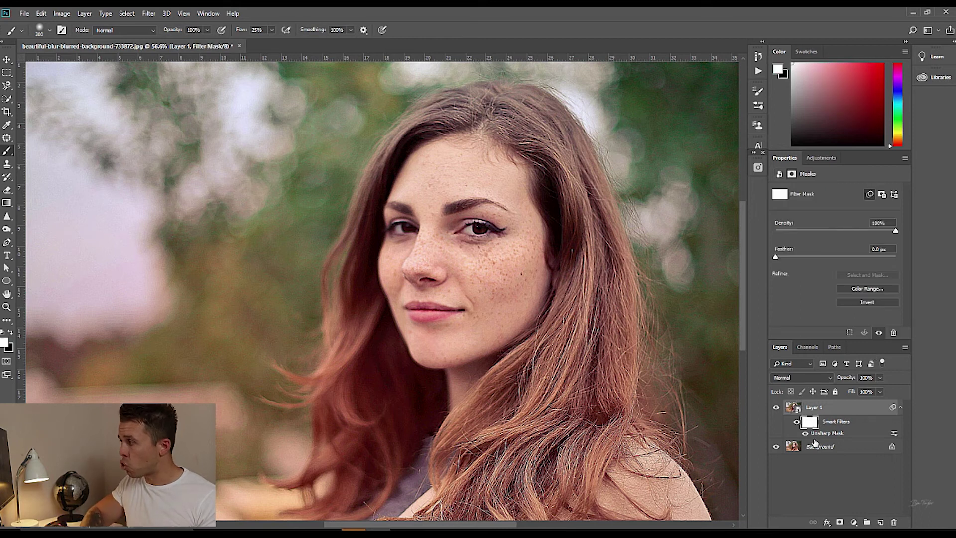
{"action": "key", "text": "ctrl+i"}
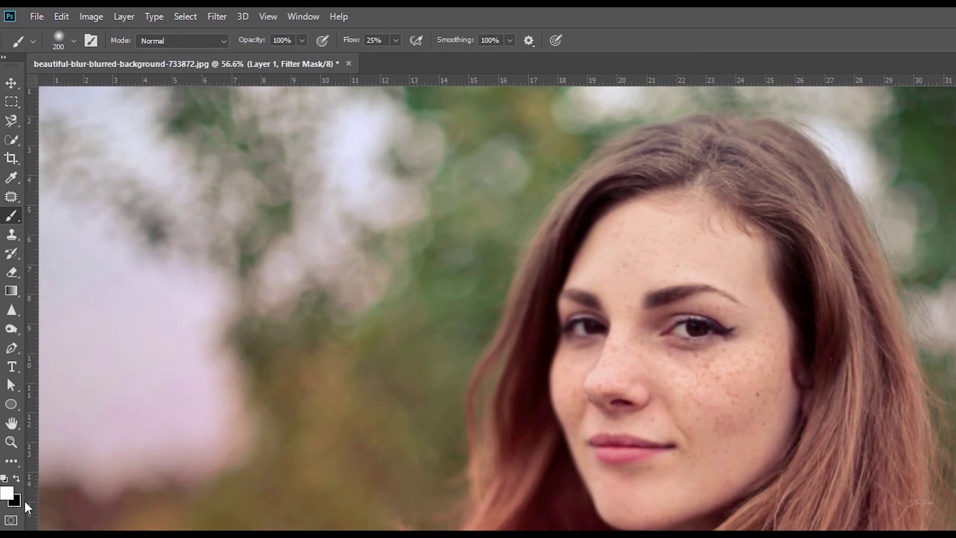
{"action": "key", "text": "i"}
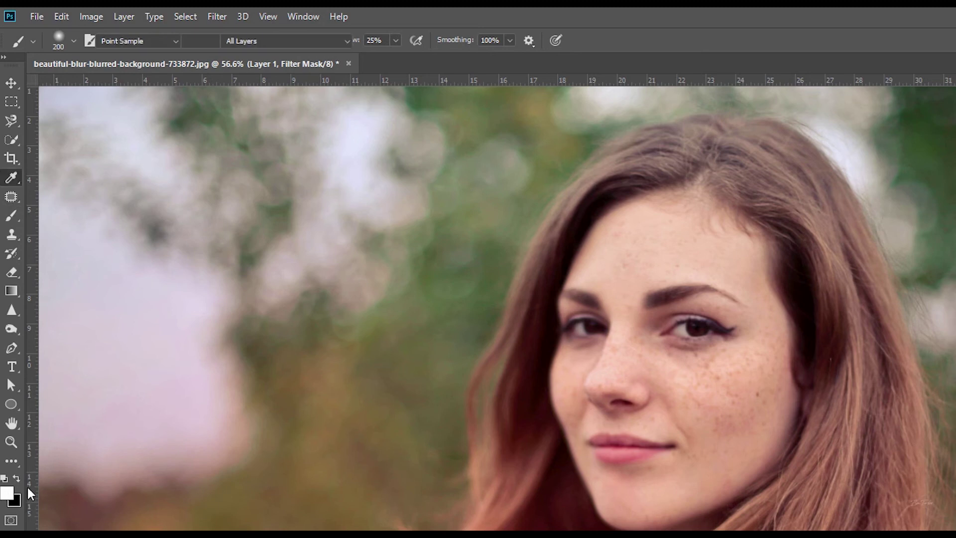
{"action": "key", "text": "b"}
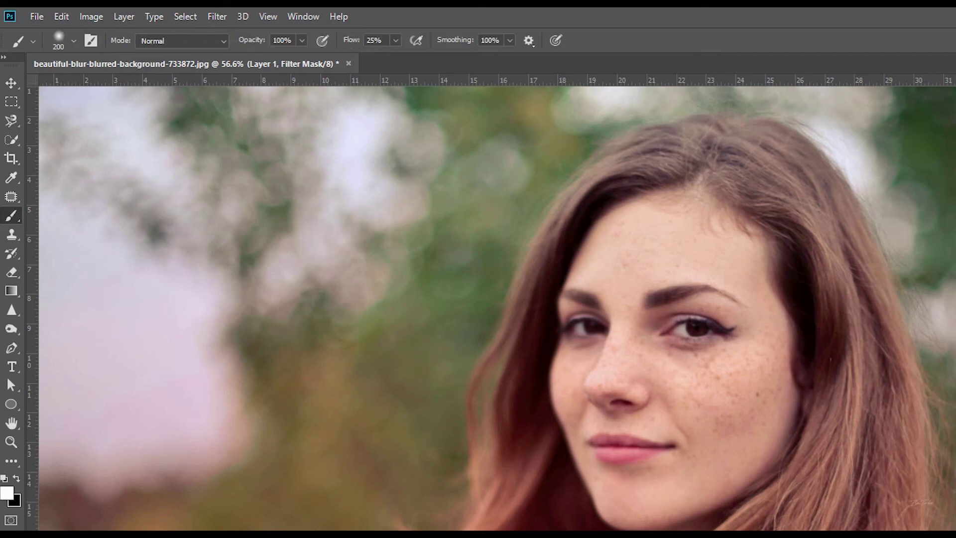
{"action": "scroll", "coordinate": [694, 358], "scroll_direction": "up", "scroll_amount": 3}
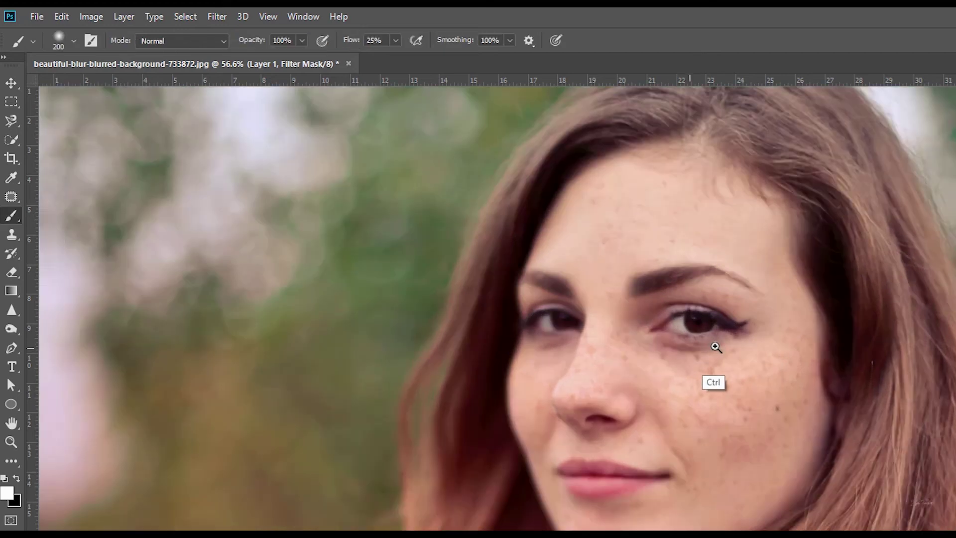